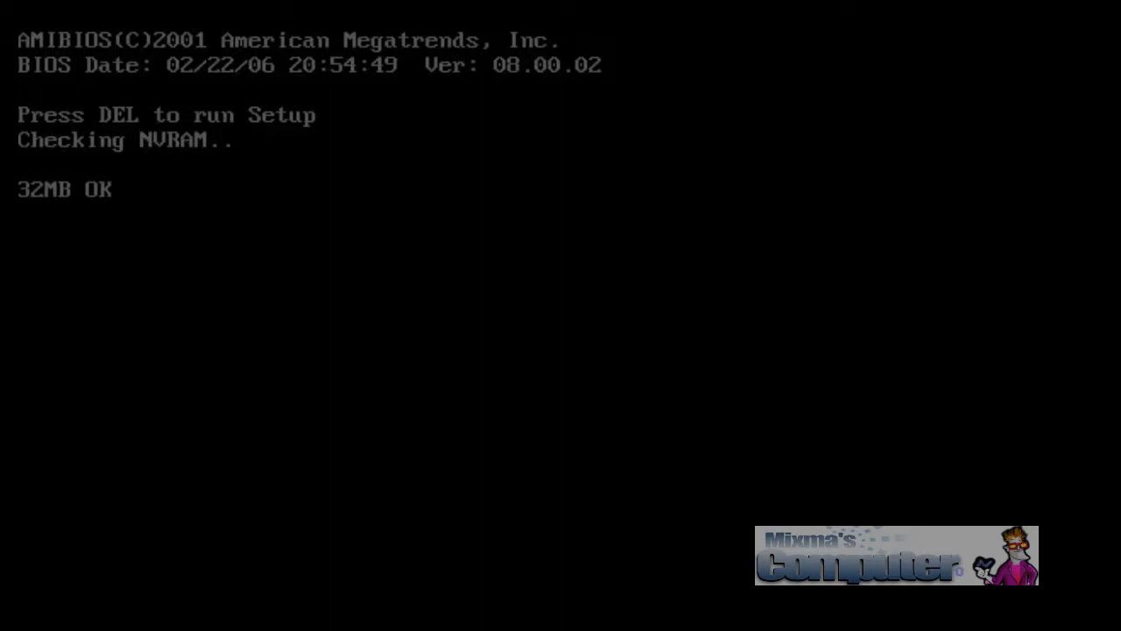
- Capture the floppy image DISK1.IMA from the MS-DOS 6.22 francais folder and resume the virtual machine
click(278, 11)
click(305, 37)
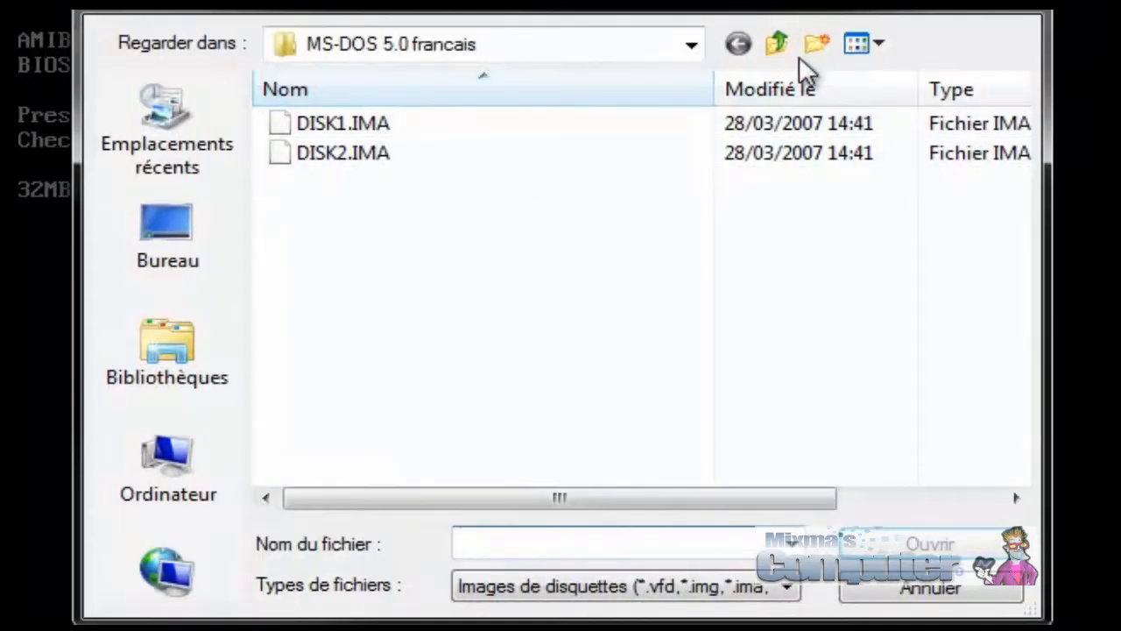
click(777, 43)
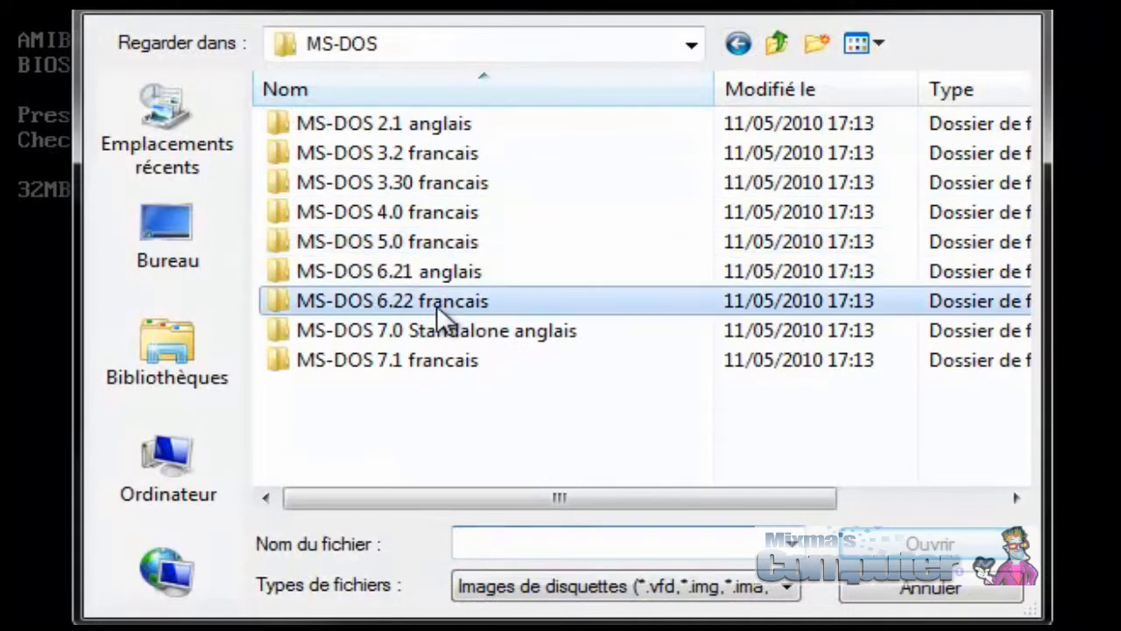
double_click(357, 303)
click(279, 124)
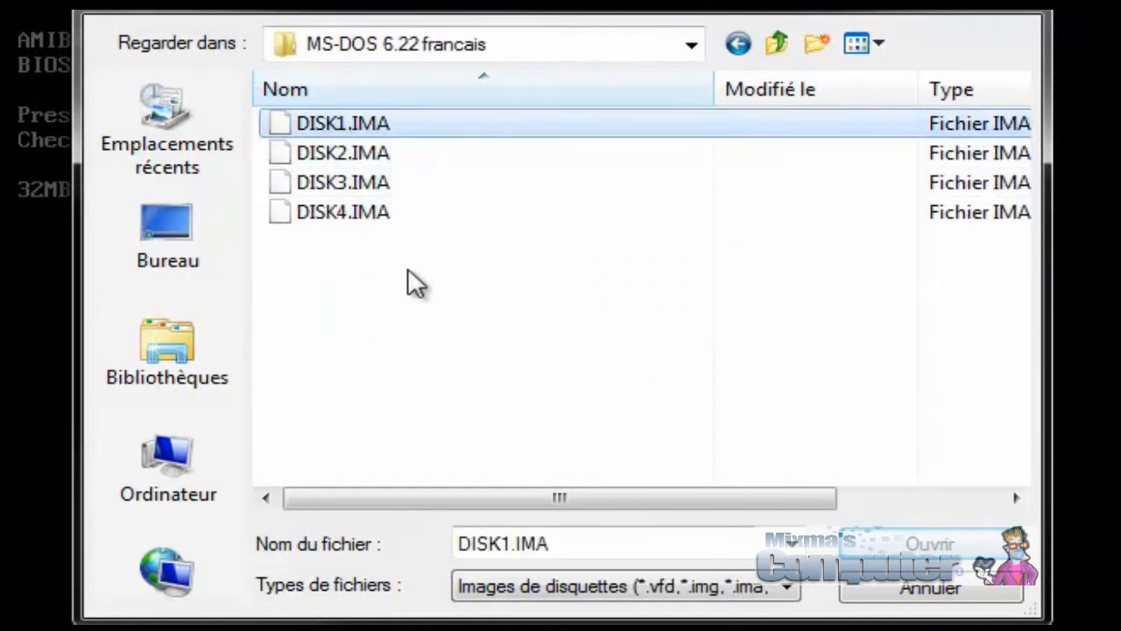
click(930, 545)
click(59, 9)
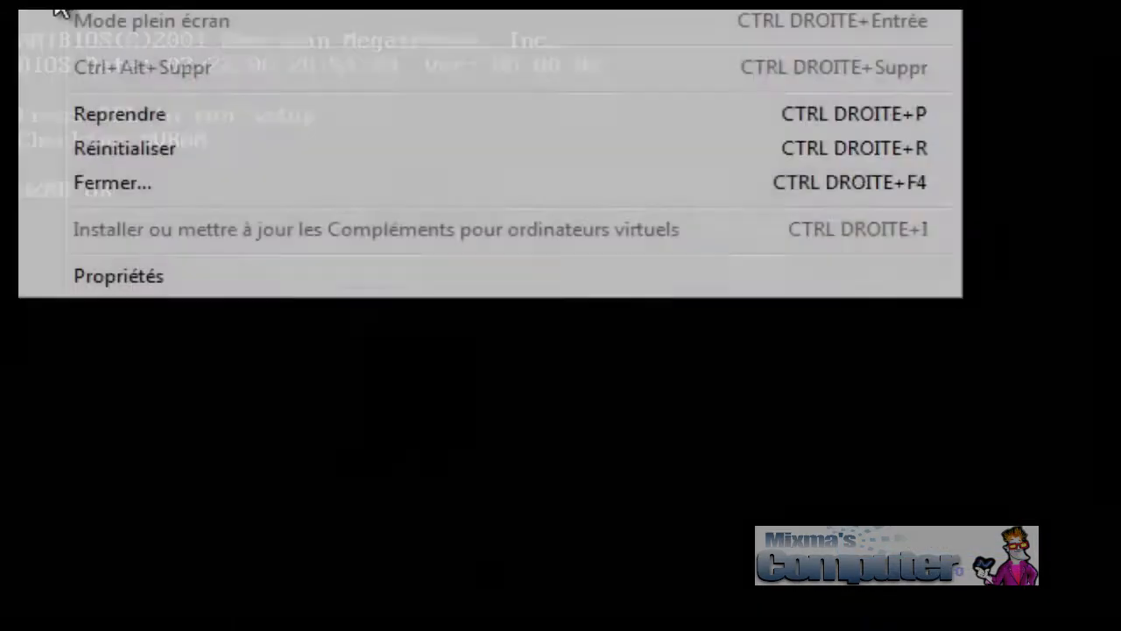
click(76, 101)
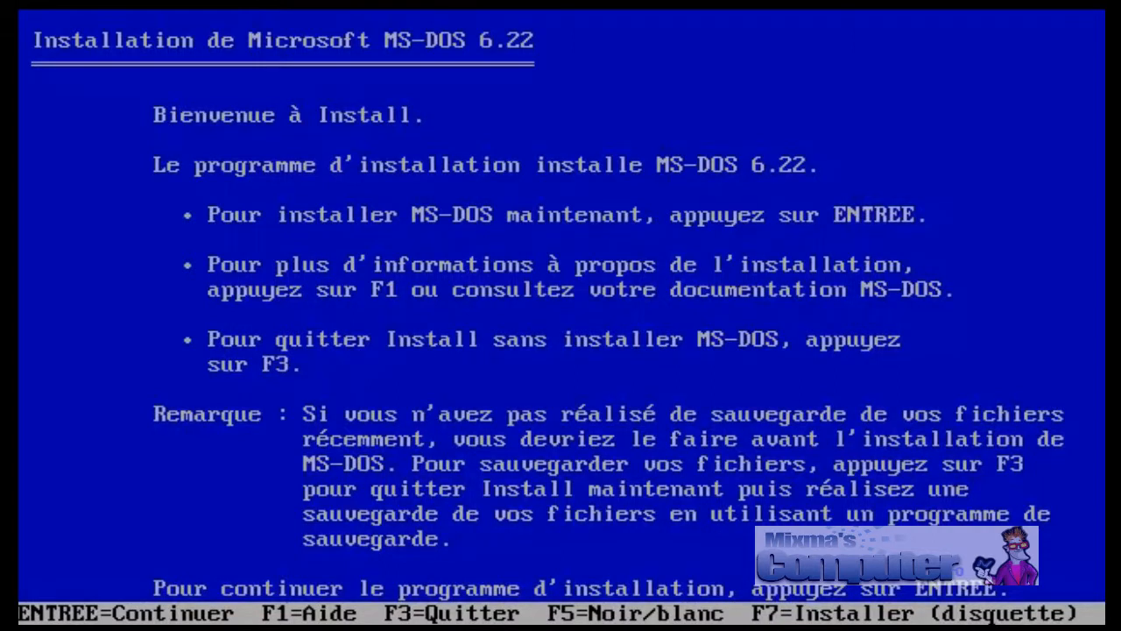
- Leave the MS-DOS 6.22 installer for the A: prompt and format drive C: without a volume label
key(Return)
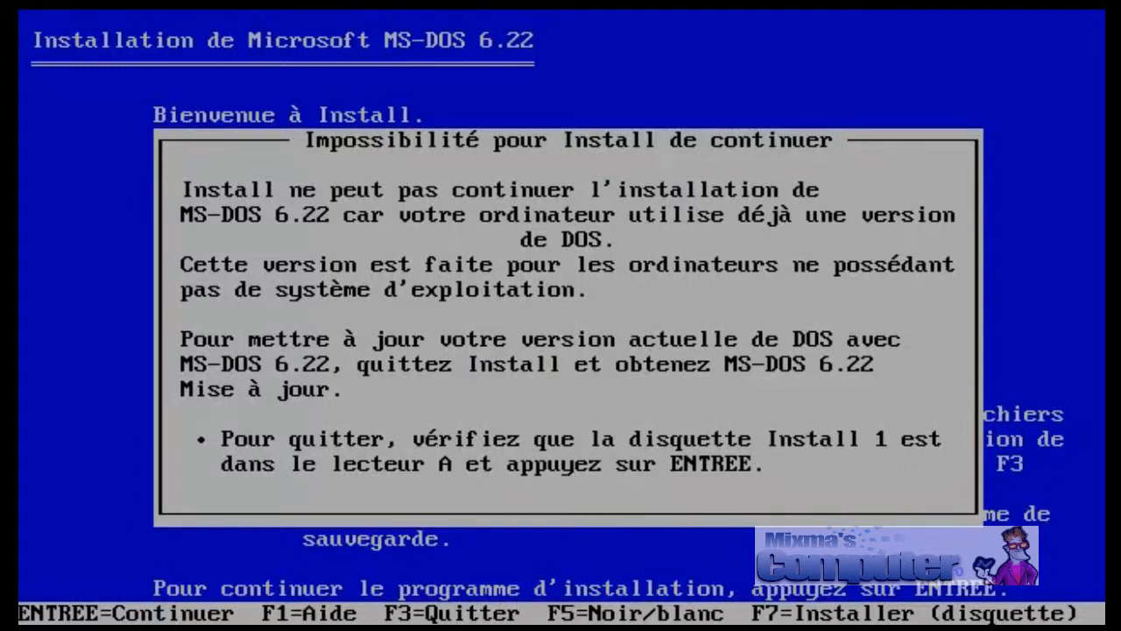
key(Return)
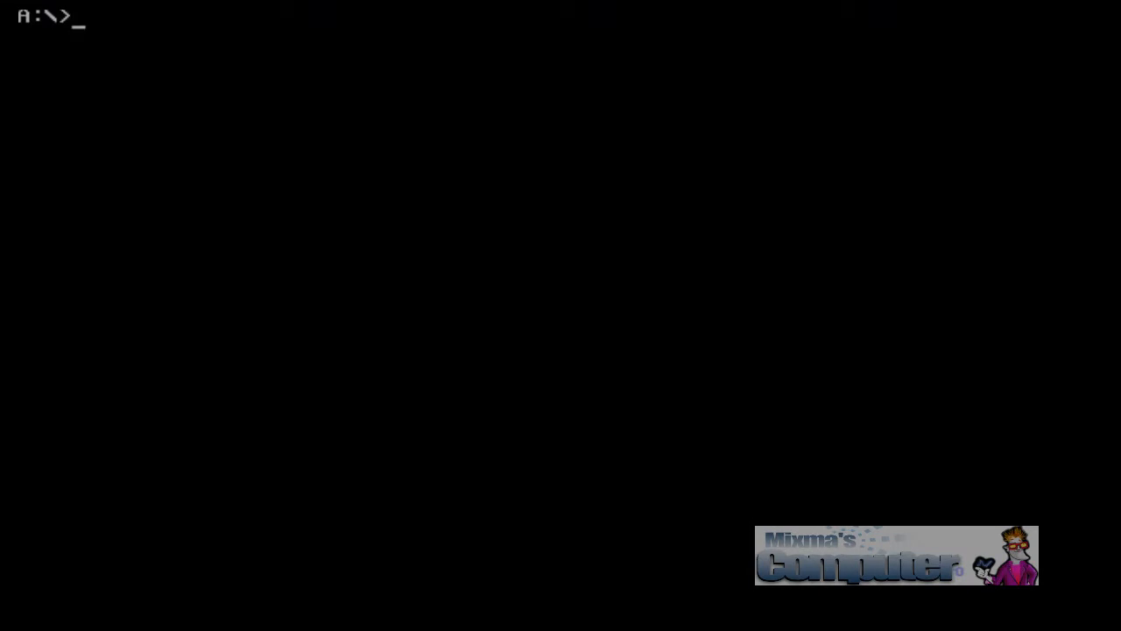
text(form)
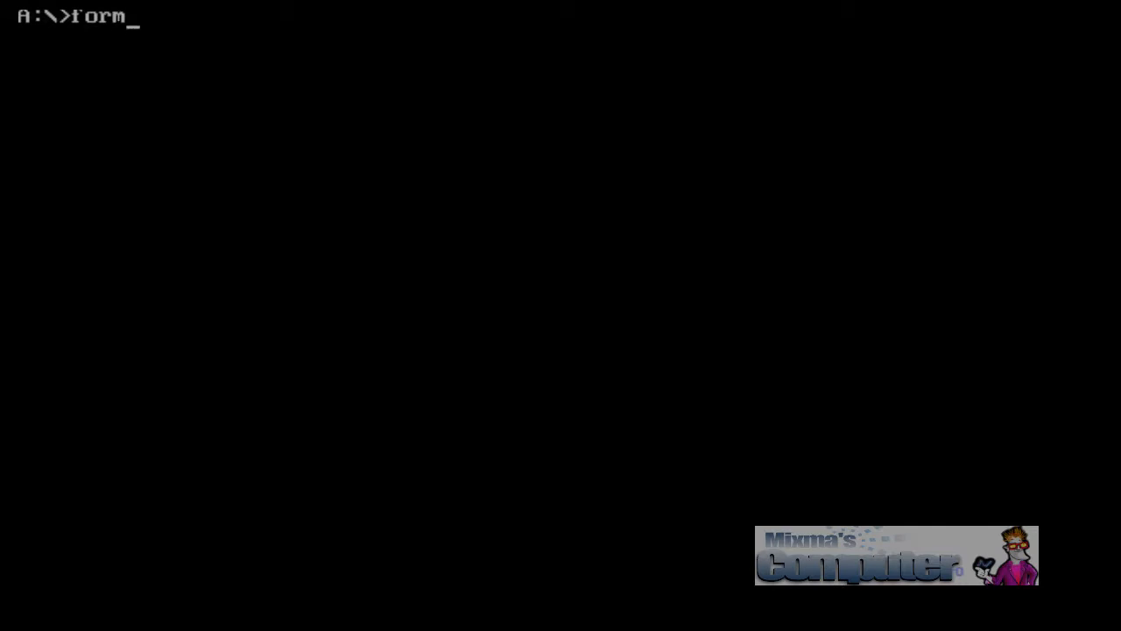
text(at c:)
key(Return)
text(o)
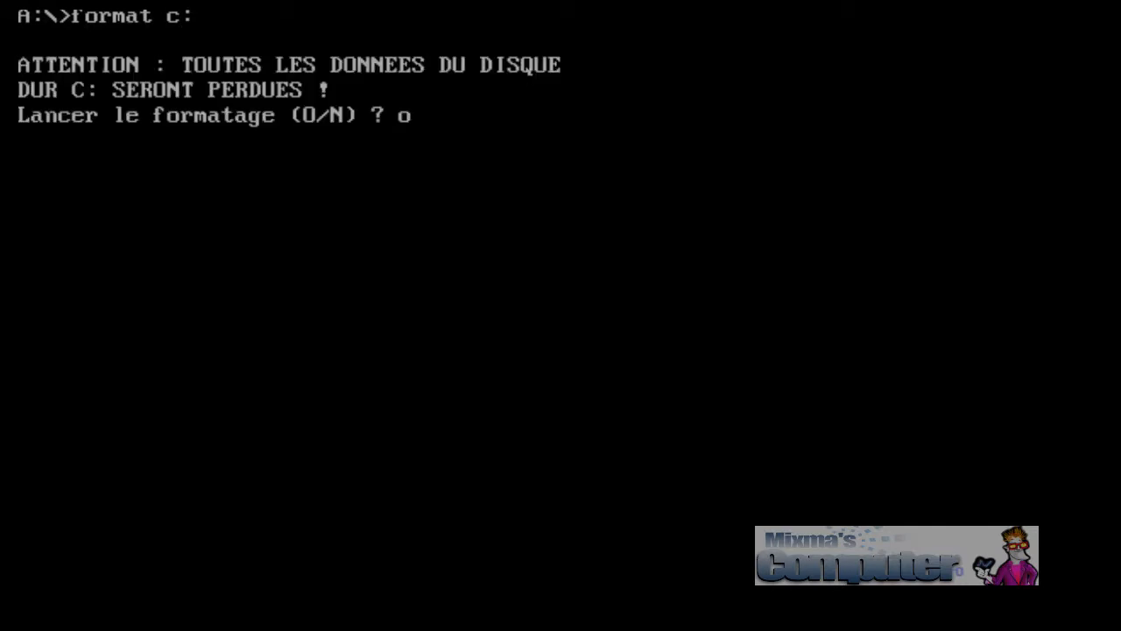
key(Return)
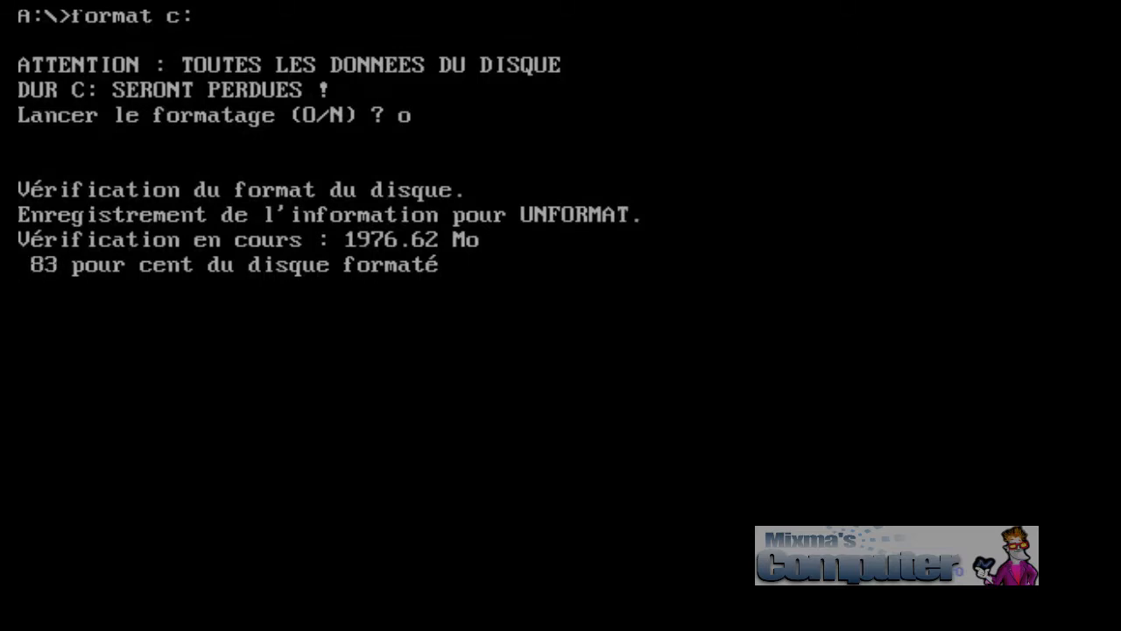
key(Return)
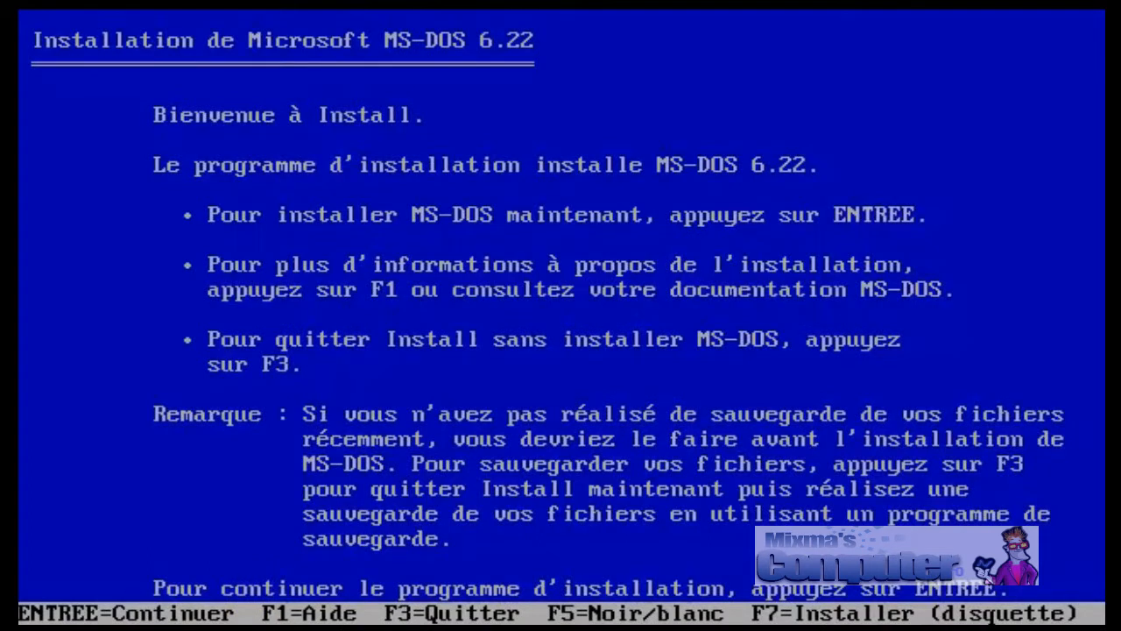
- Start the MS-DOS 6.22 installation, accepting the date, France and Français keyboard settings and the C:\DOS directory
key(Return)
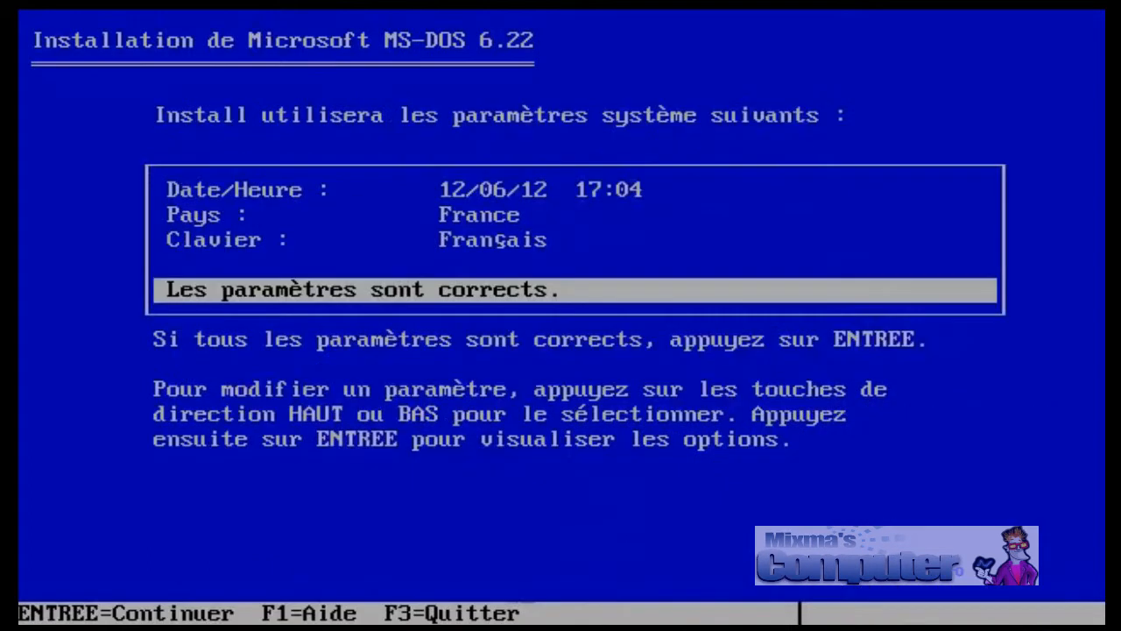
key(Up)
key(Up)
key(Down)
key(Down)
key(Return)
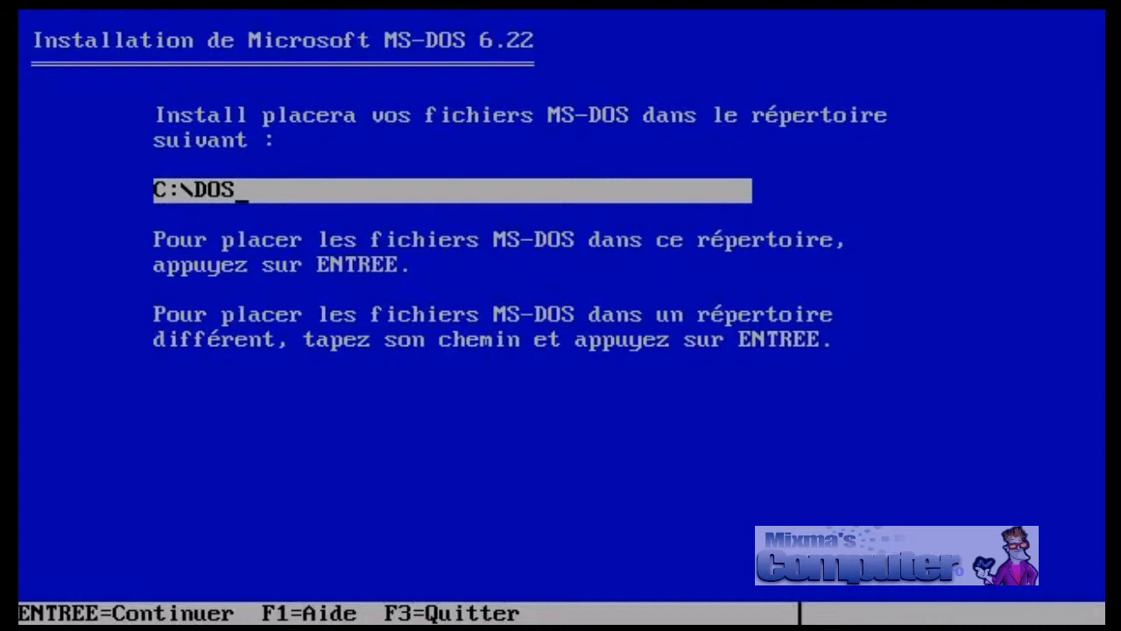
key(Return)
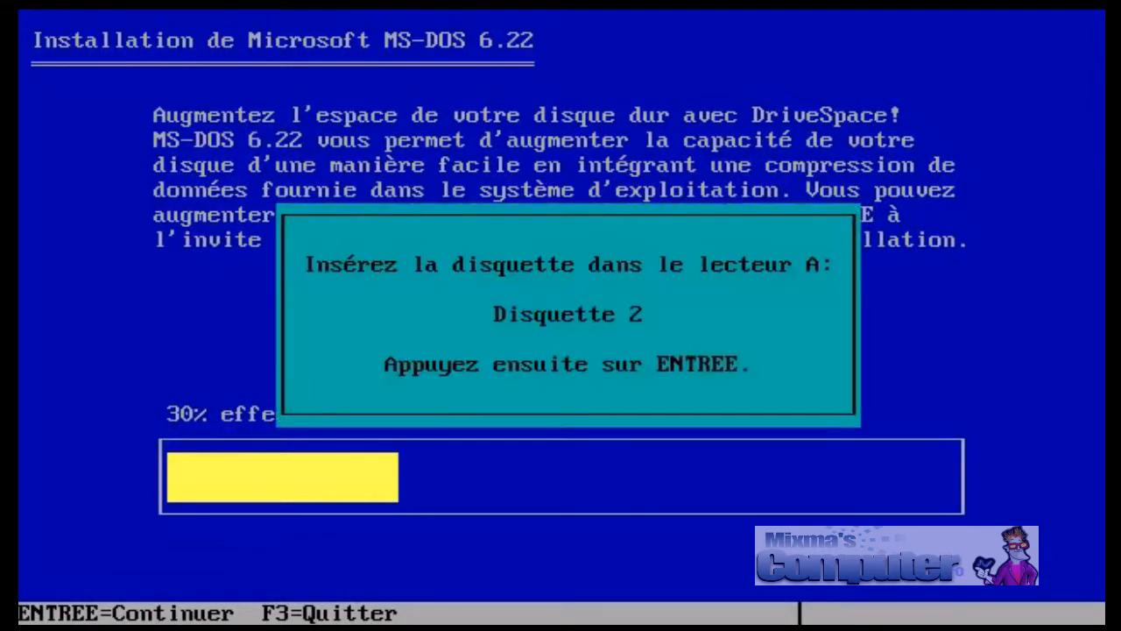
- Capture the floppy image DISK2.IMA as the requested second disk and continue the installation
click(279, 10)
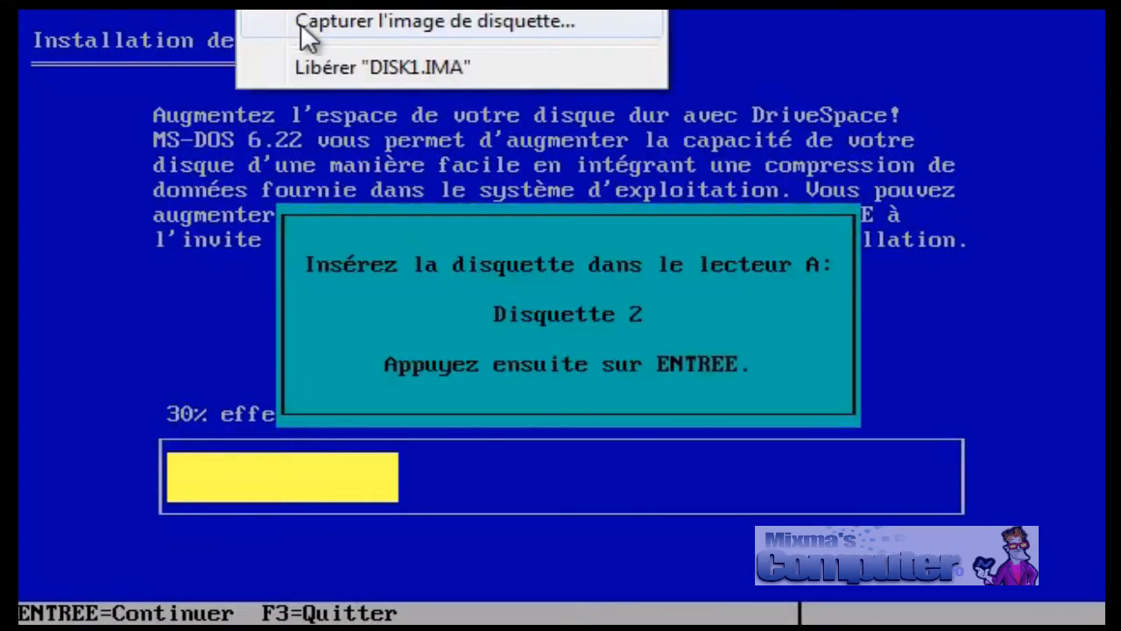
click(303, 25)
double_click(365, 154)
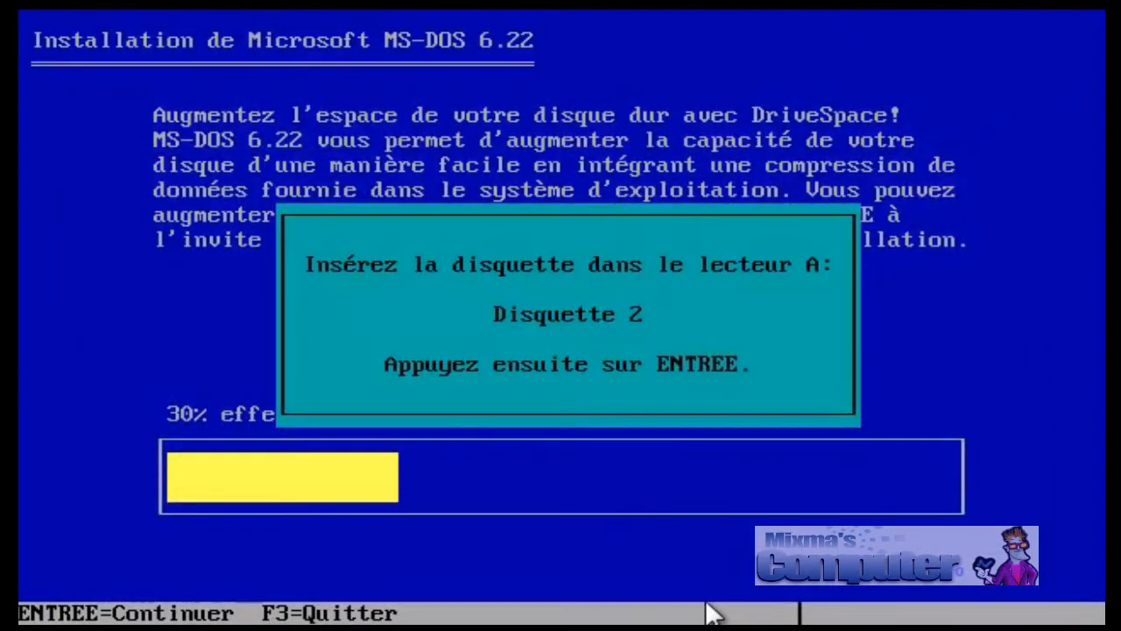
key(Return)
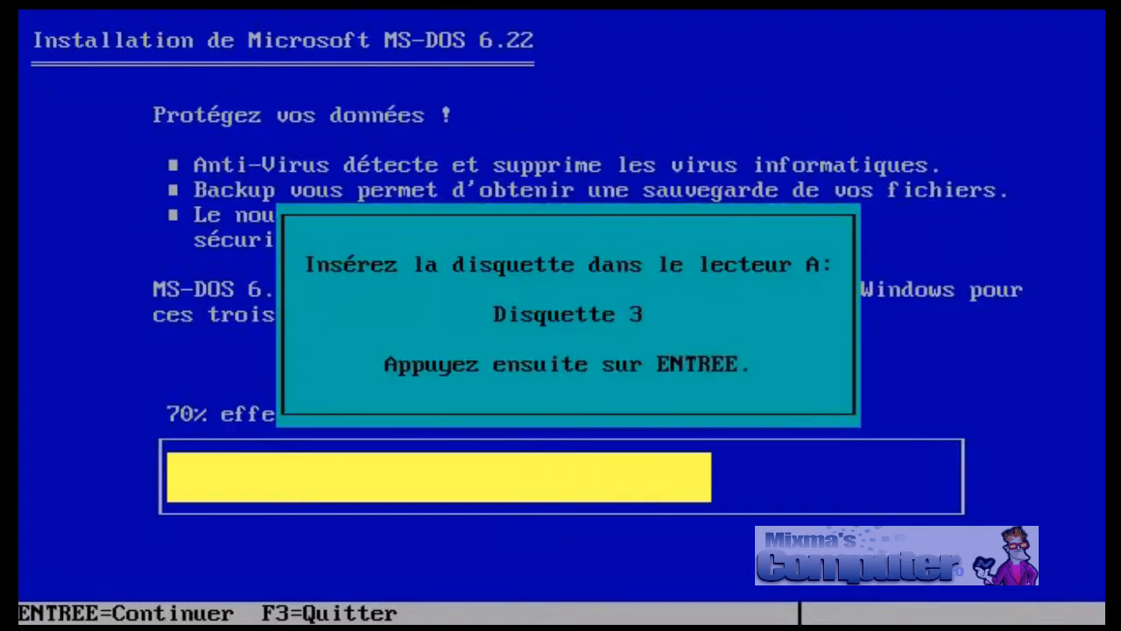
- Capture the floppy image DISK3.IMA as the requested third disk and continue the installation
click(282, 12)
click(305, 21)
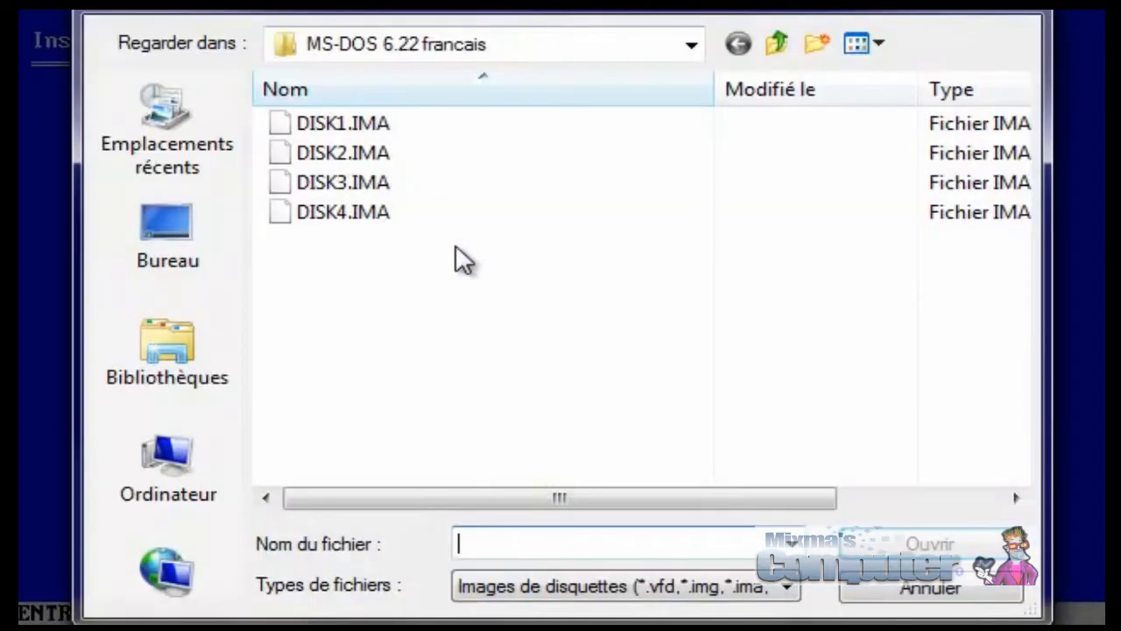
click(382, 197)
click(929, 544)
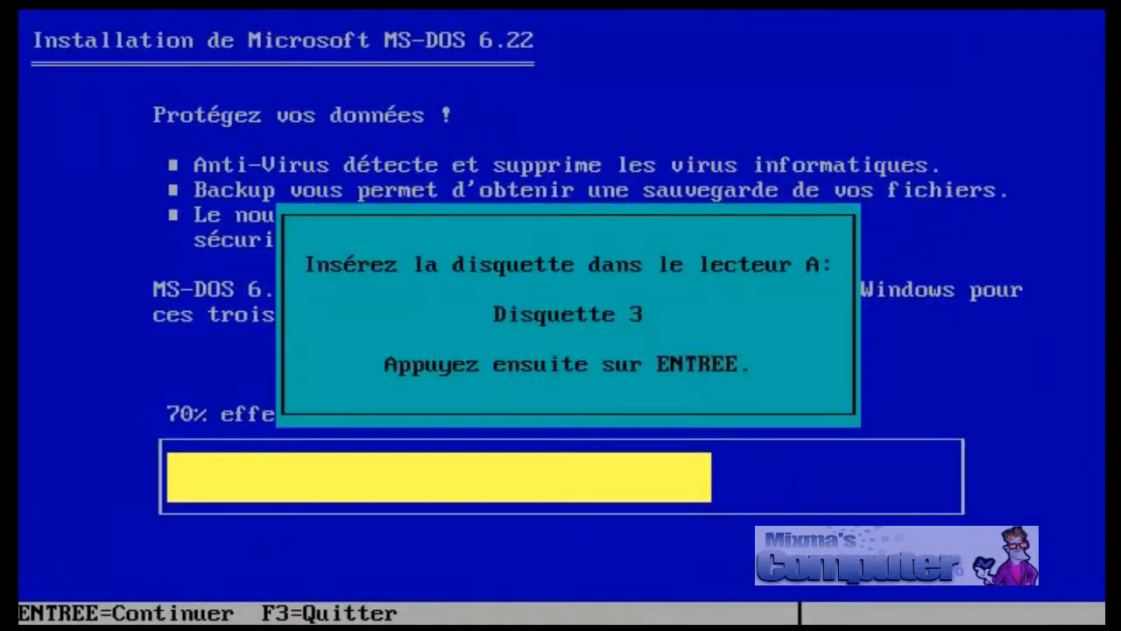
key(Return)
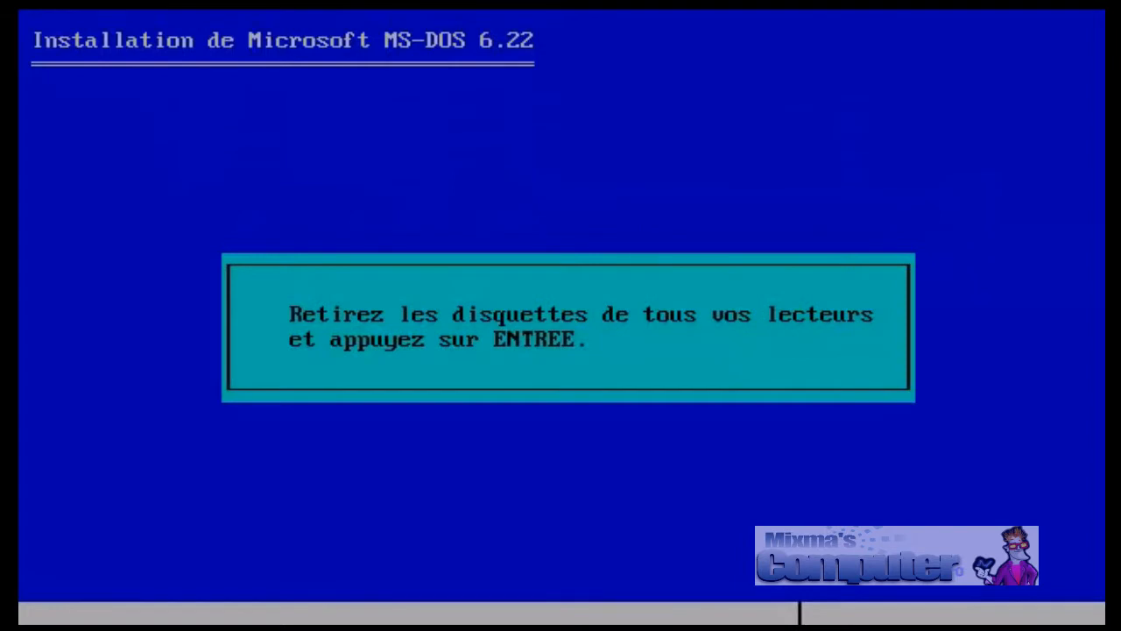
- Release the captured floppy image and restart the virtual machine with the installed MS-DOS 6.22
click(339, 7)
click(329, 65)
key(Return)
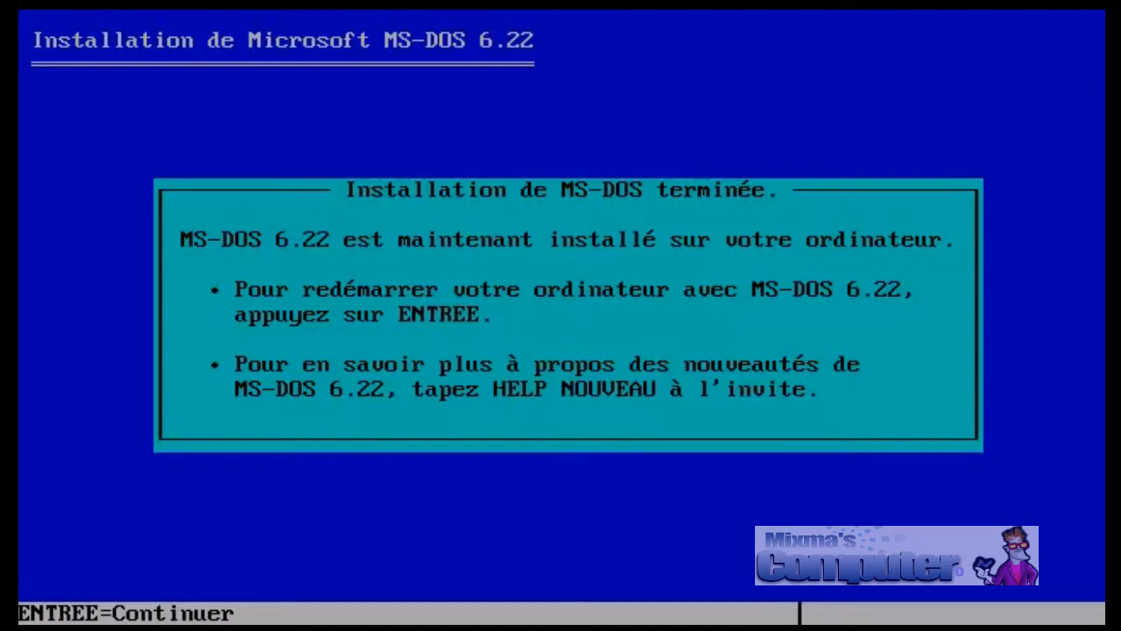
key(Return)
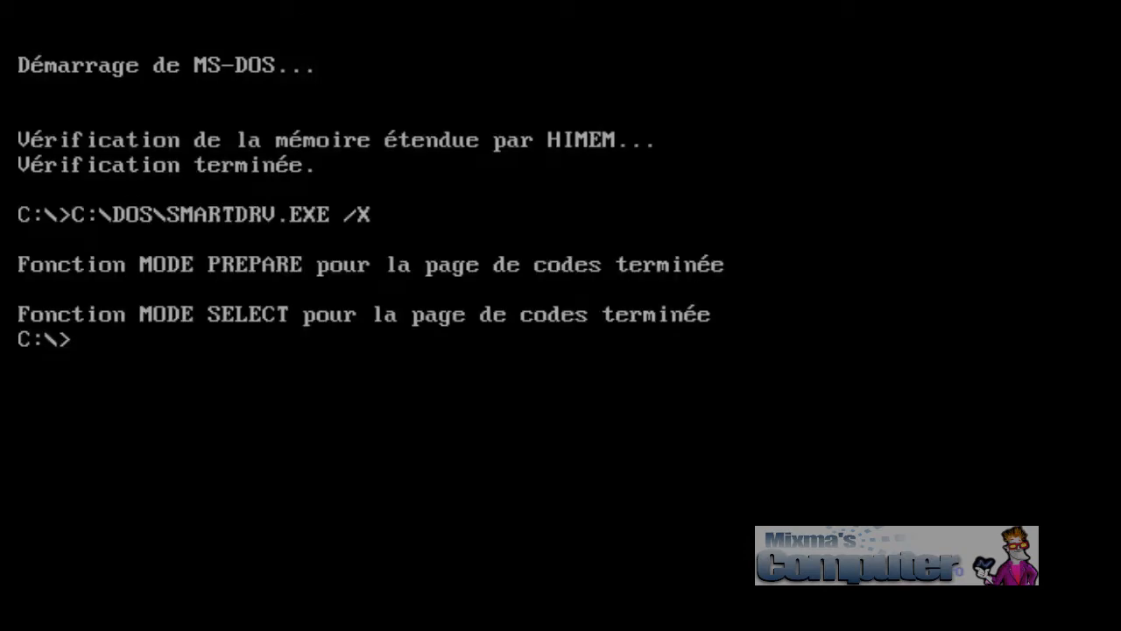
- Capture the floppy image DISK4.IMA and list the contents of drive A: with dir
click(321, 40)
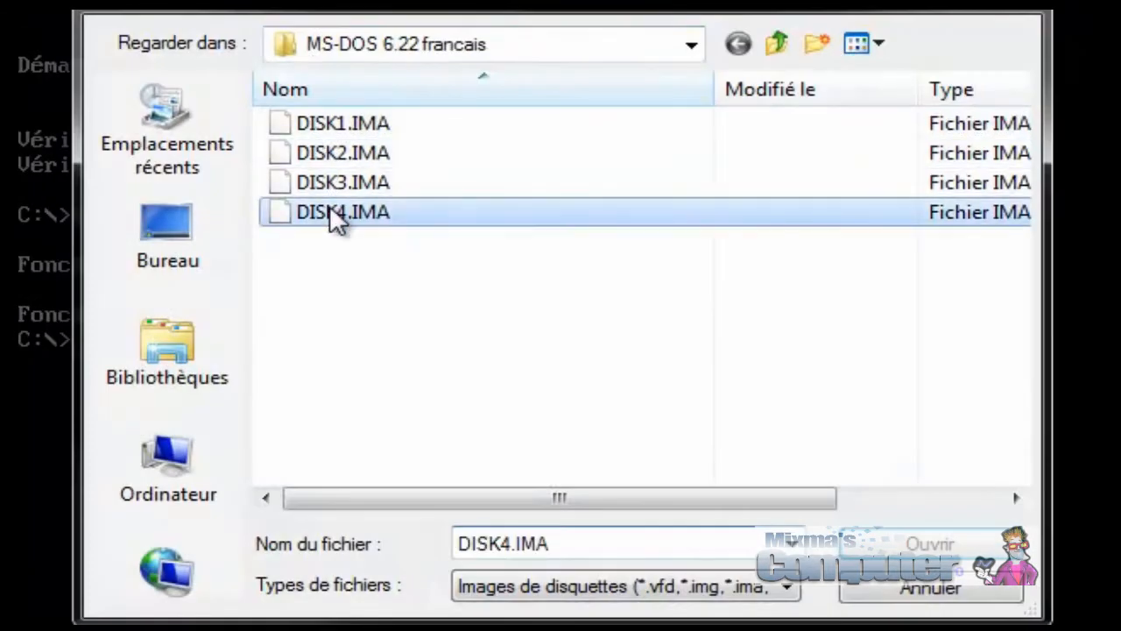
double_click(331, 210)
text(a:)
key(Return)
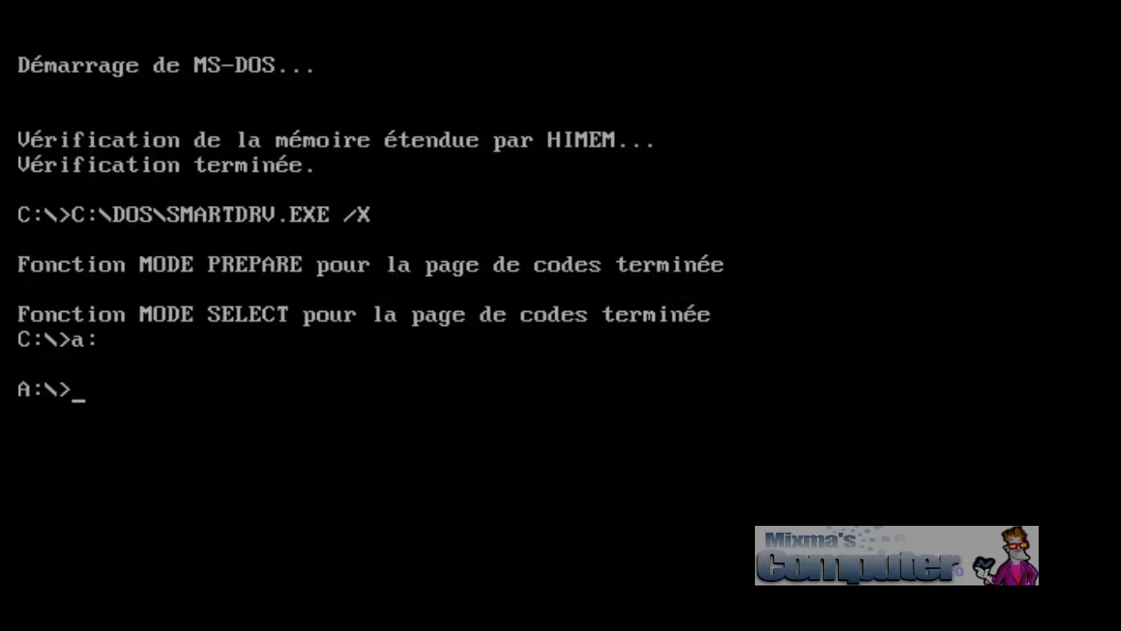
text(dir)
key(Return)
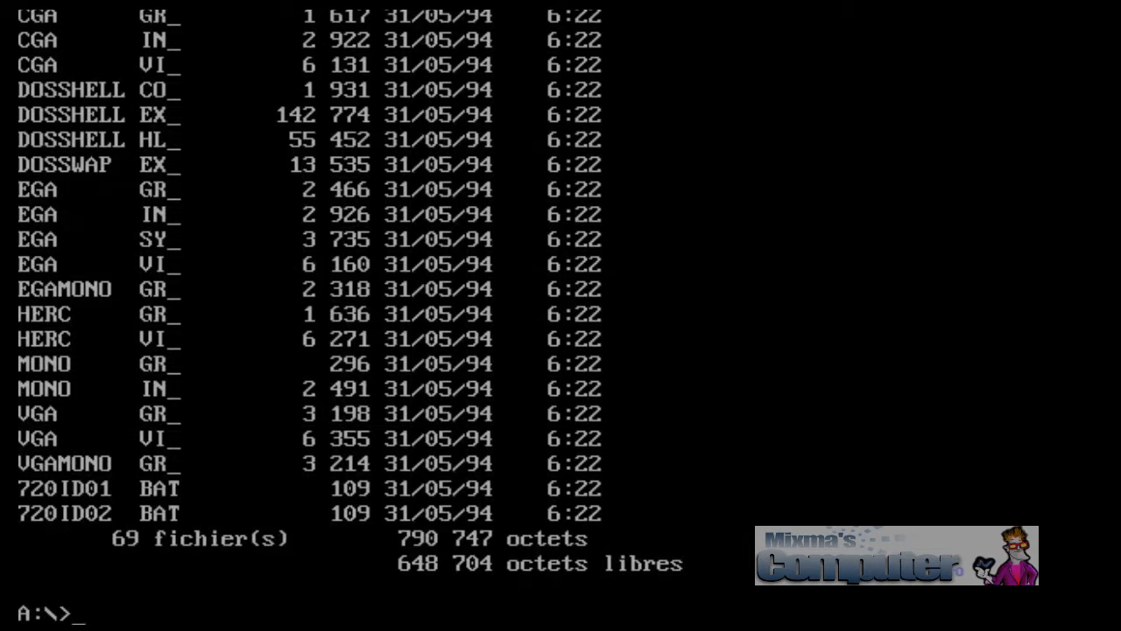
- Run setup c: from the supplemental disk and choose to install all the components
text(seup)
key(BackSpace)
key(BackSpace)
key(BackSpace)
key(BackSpace)
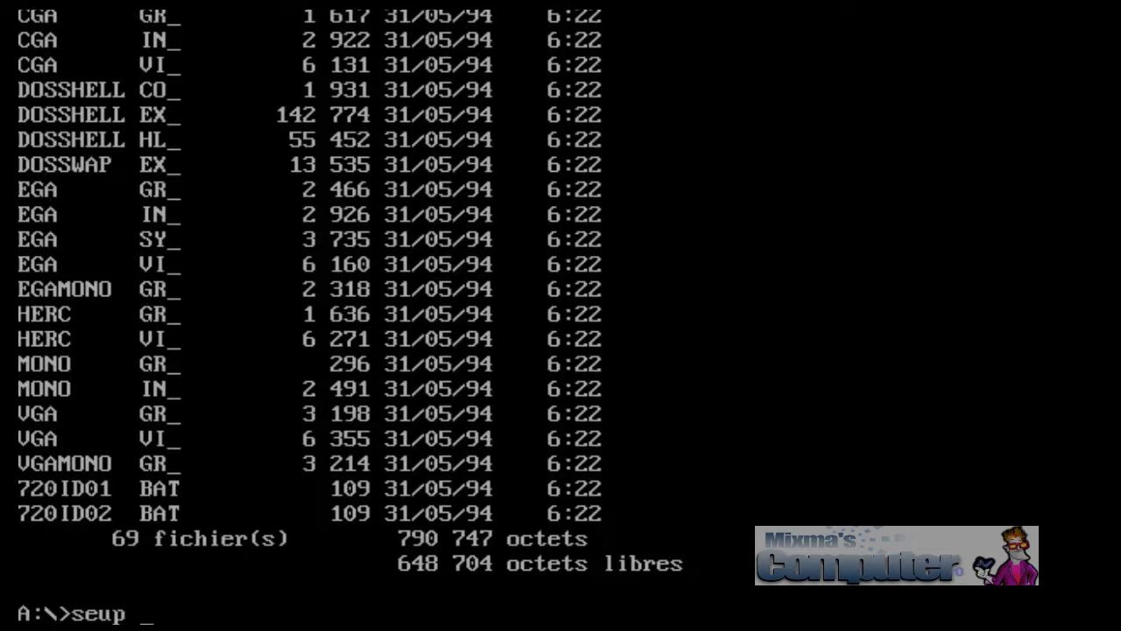
text(etup c:)
key(Return)
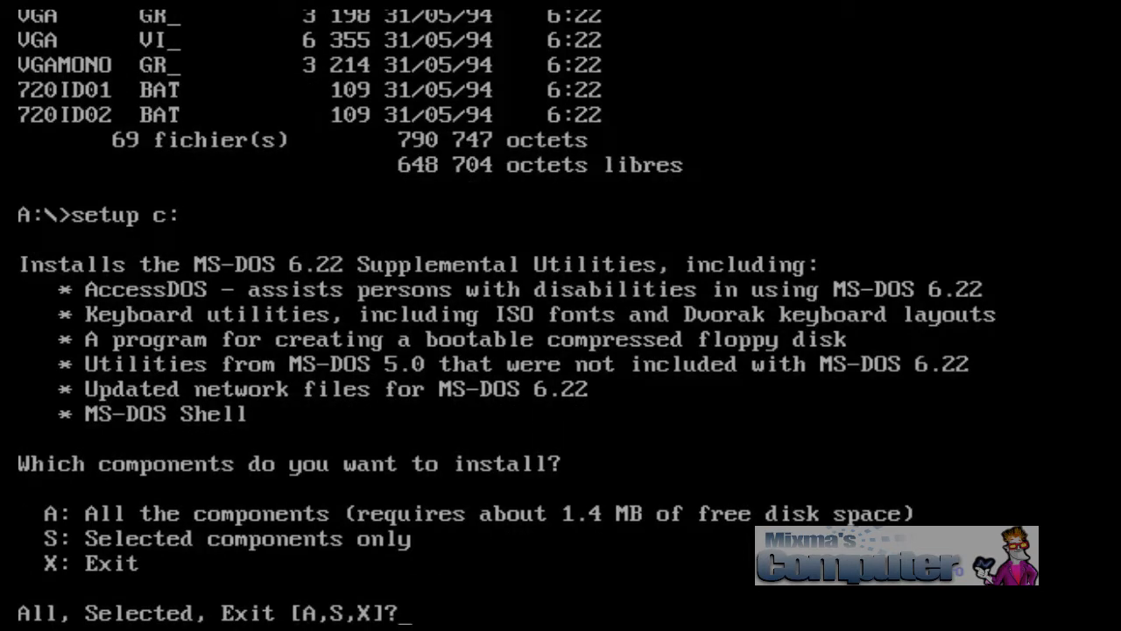
text(A)
key(Return)
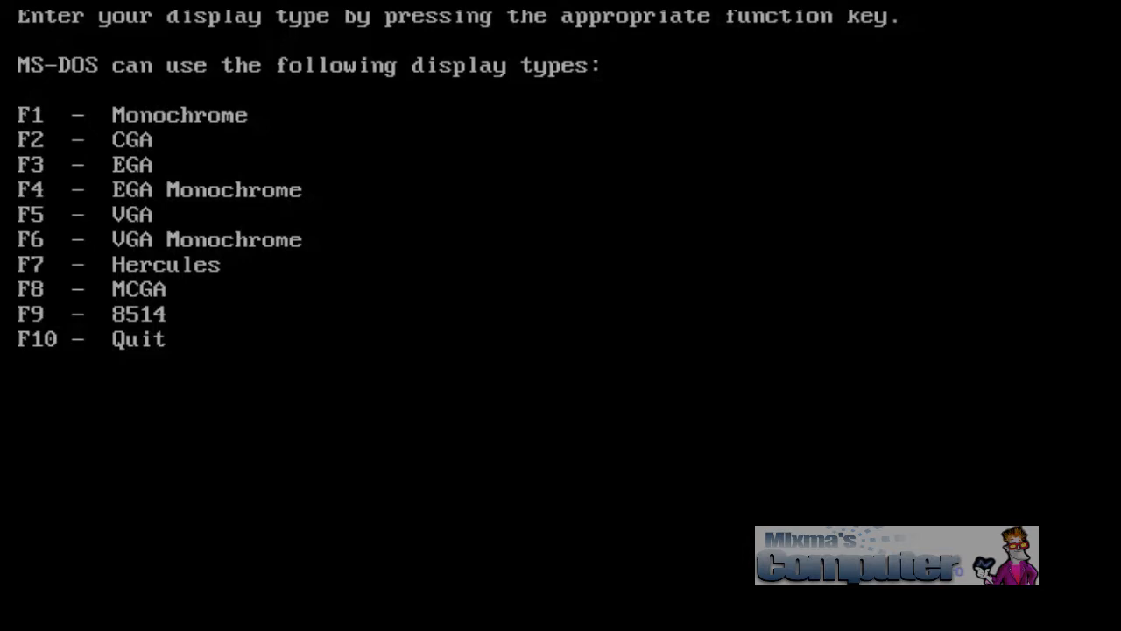
- Choose the VGA display type, confirm it with Y, and release the captured floppy image
key(F5)
text(Y)
key(Return)
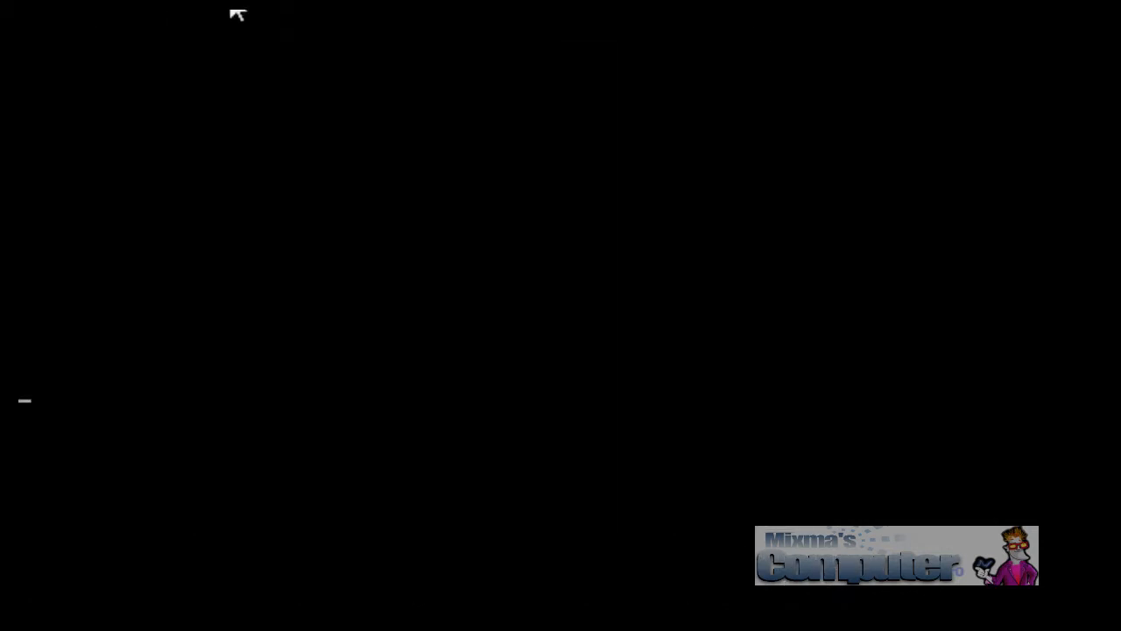
click(301, 70)
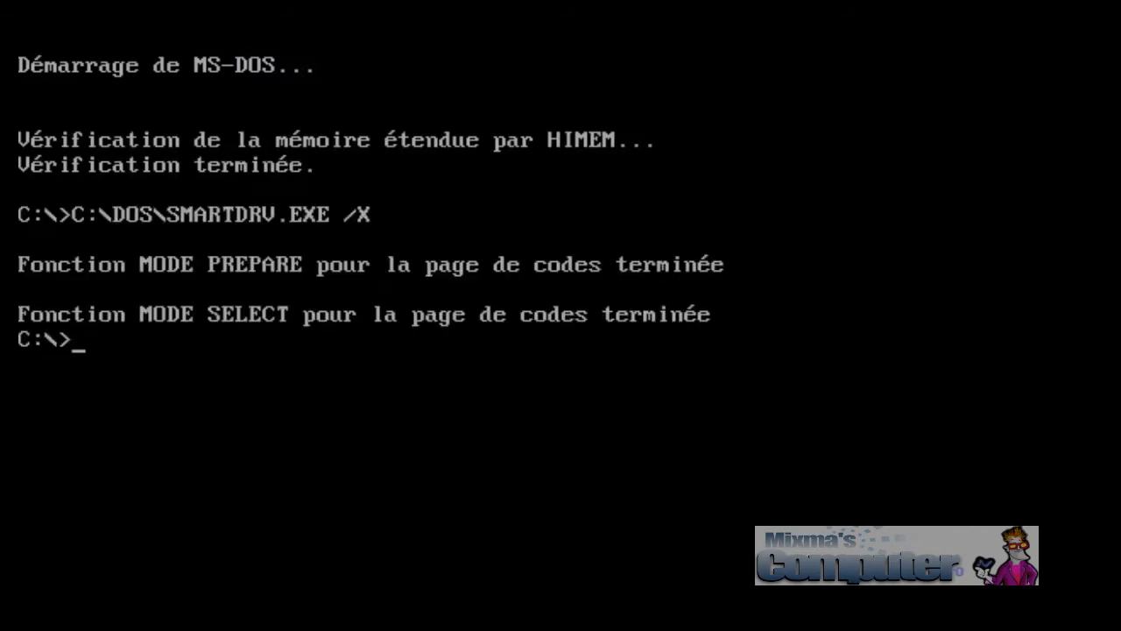
- Query the installed MS-DOS version with ver and launch the MS-DOS Shell with dosshell
text(ver)
key(Return)
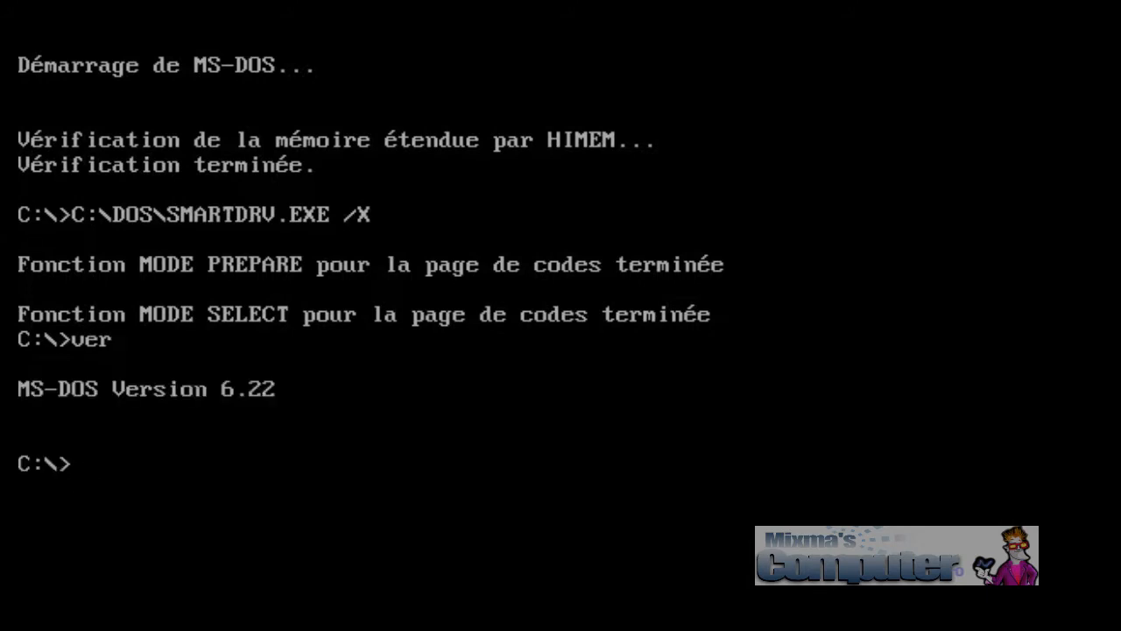
text(dosshell)
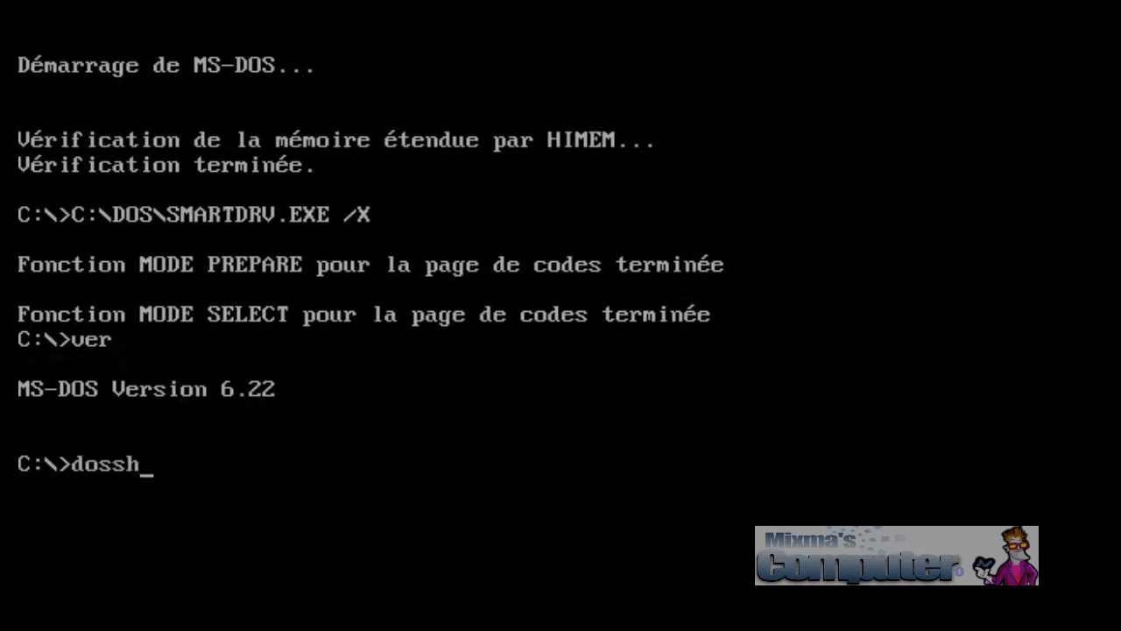
key(Return)
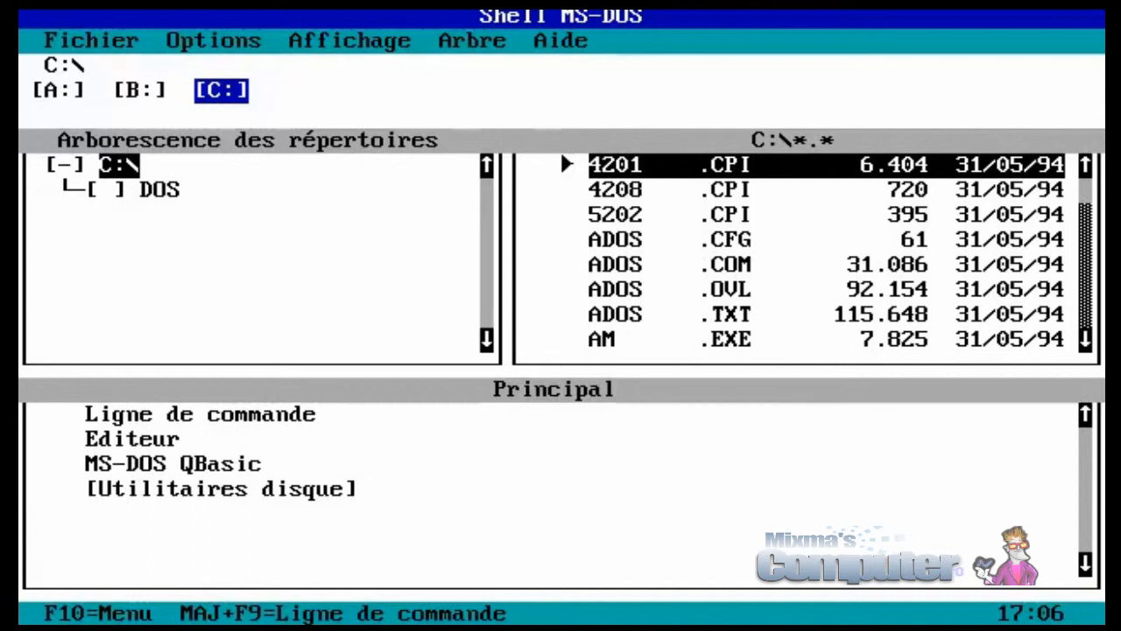
- Change the MS-DOS Shell's color scheme to the monochrome grey one
key(alt)
key(f)
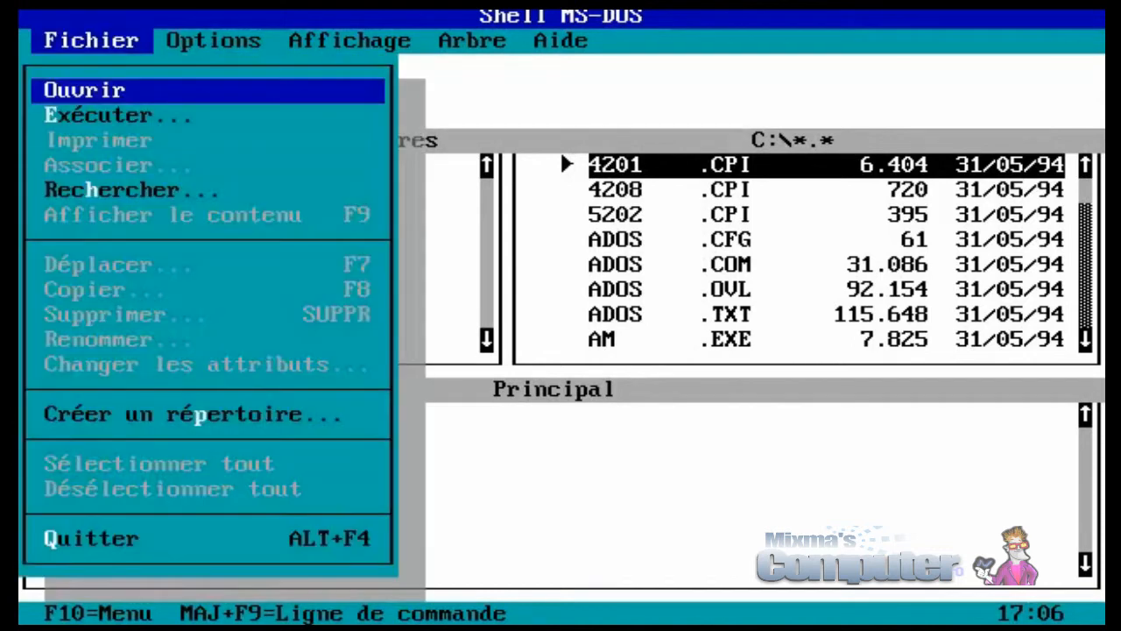
key(Right)
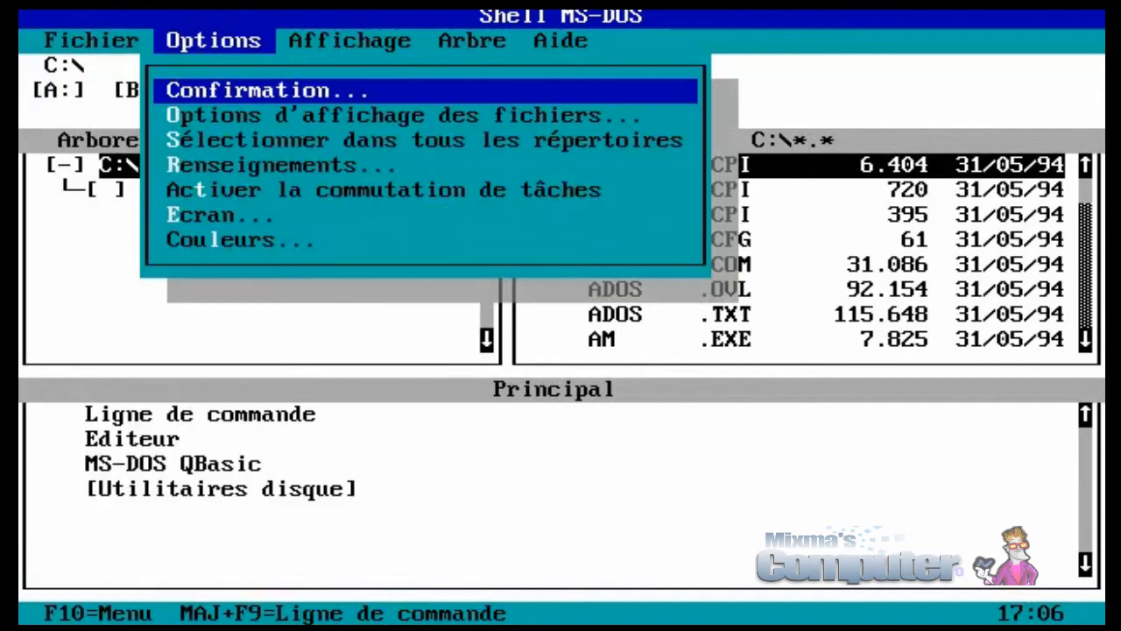
key(Down)
key(Down)
key(Down)
key(Down)
key(Down)
key(Down)
key(Return)
key(Down)
key(Down)
key(Return)
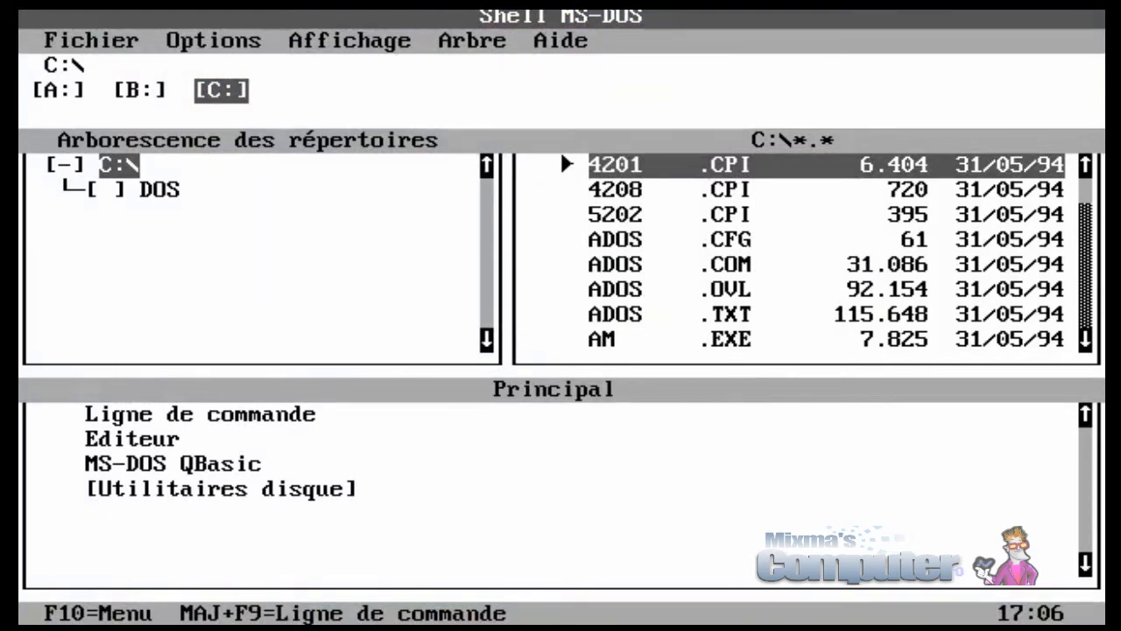
- Switch the MS-DOS Shell's color scheme to the green one with a white background
key(alt+f)
key(Right)
key(Down)
key(Down)
key(Down)
key(Down)
key(Down)
key(Down)
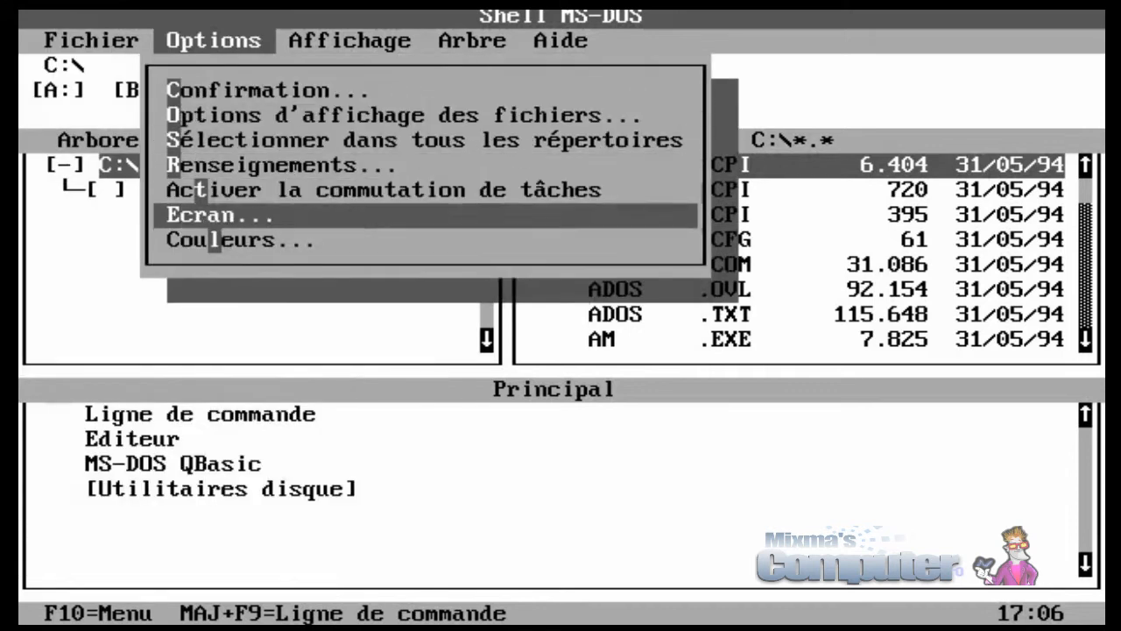
key(Return)
key(Down)
key(Down)
key(Down)
key(Down)
key(Return)
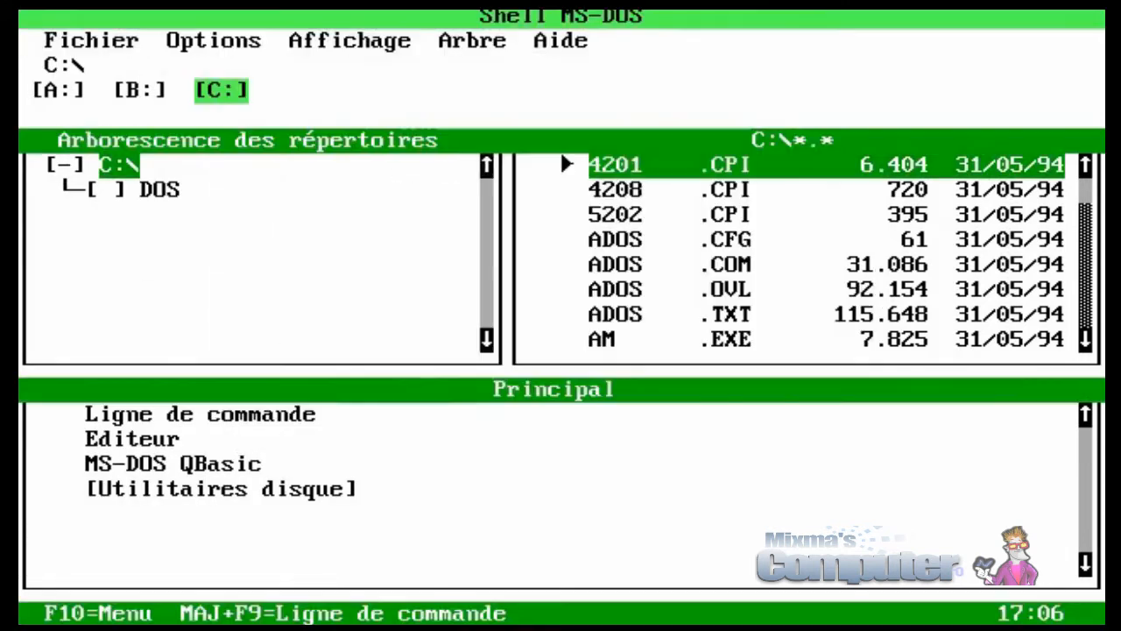
- View the Shell's version and copyright information (A propos du Shell) and close it
key(alt)
key(a)
key(Up)
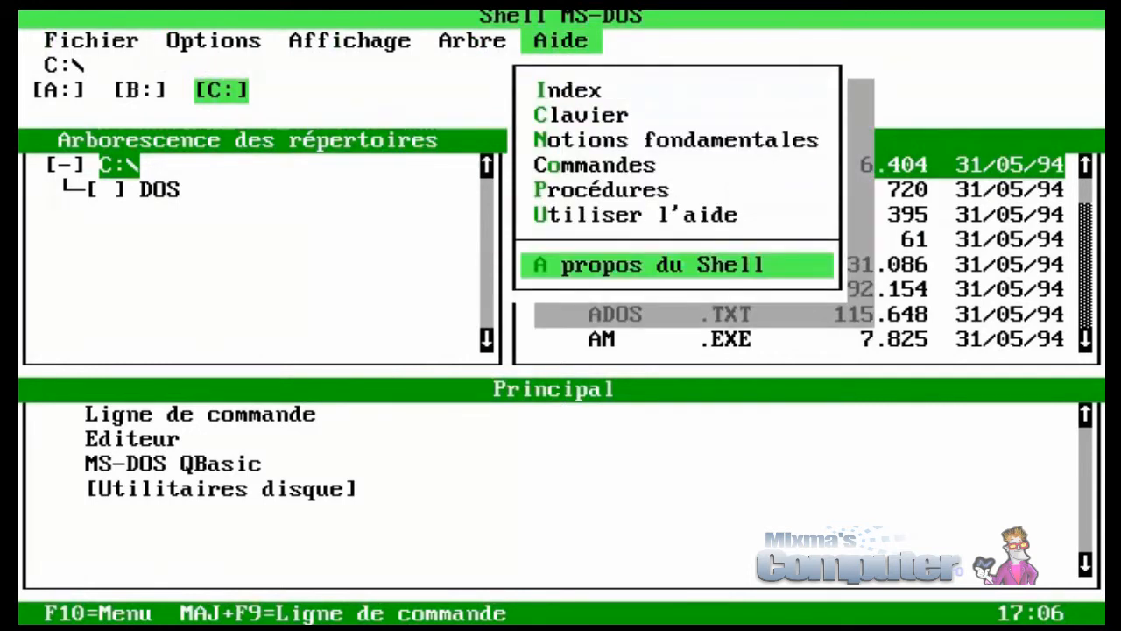
key(Return)
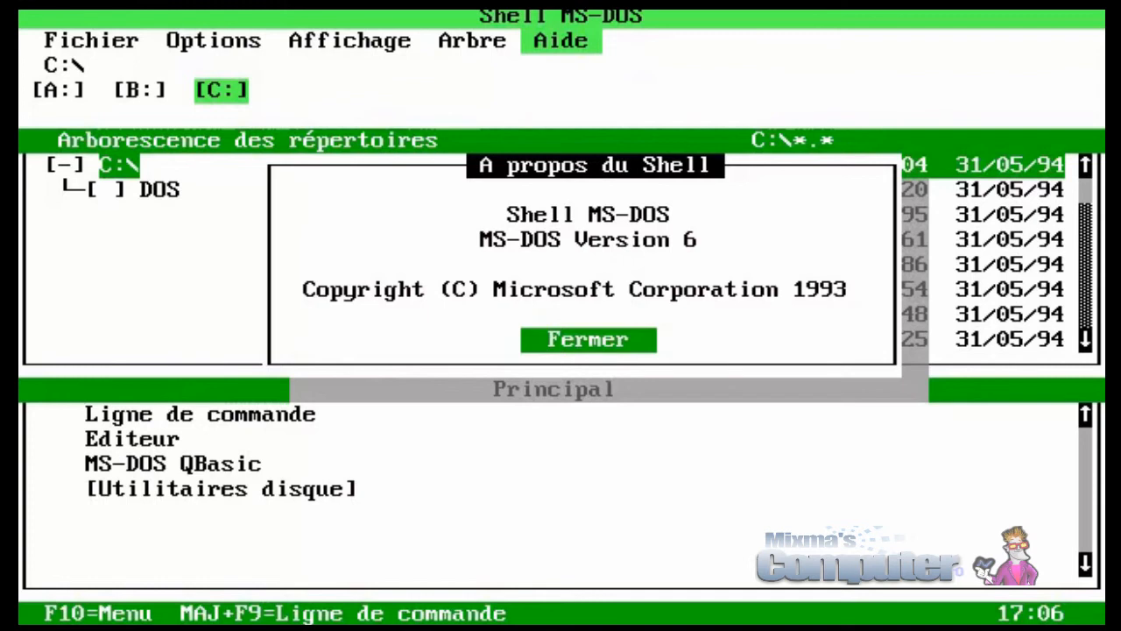
key(Return)
- Quit the MS-DOS Shell and return to the C:\ command prompt
key(alt)
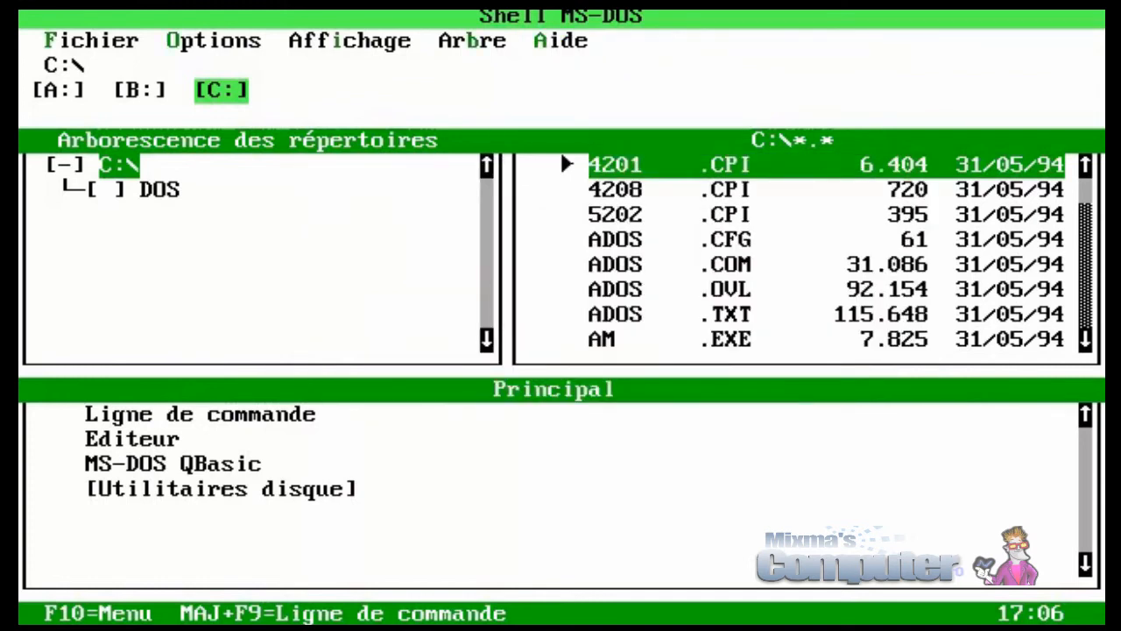
key(f)
key(Up)
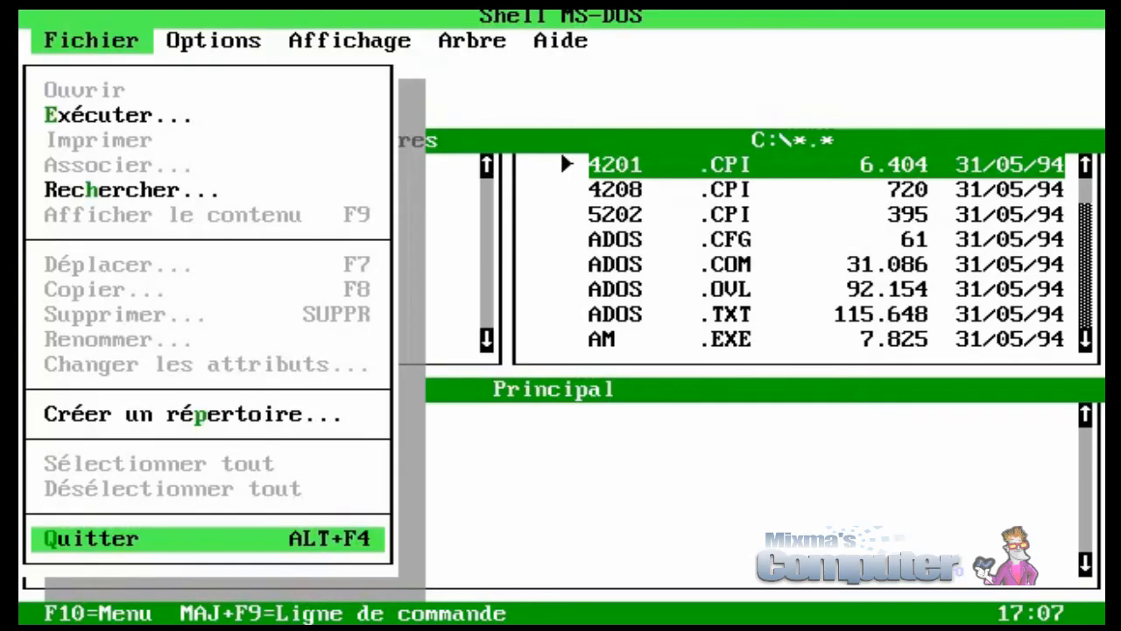
key(Return)
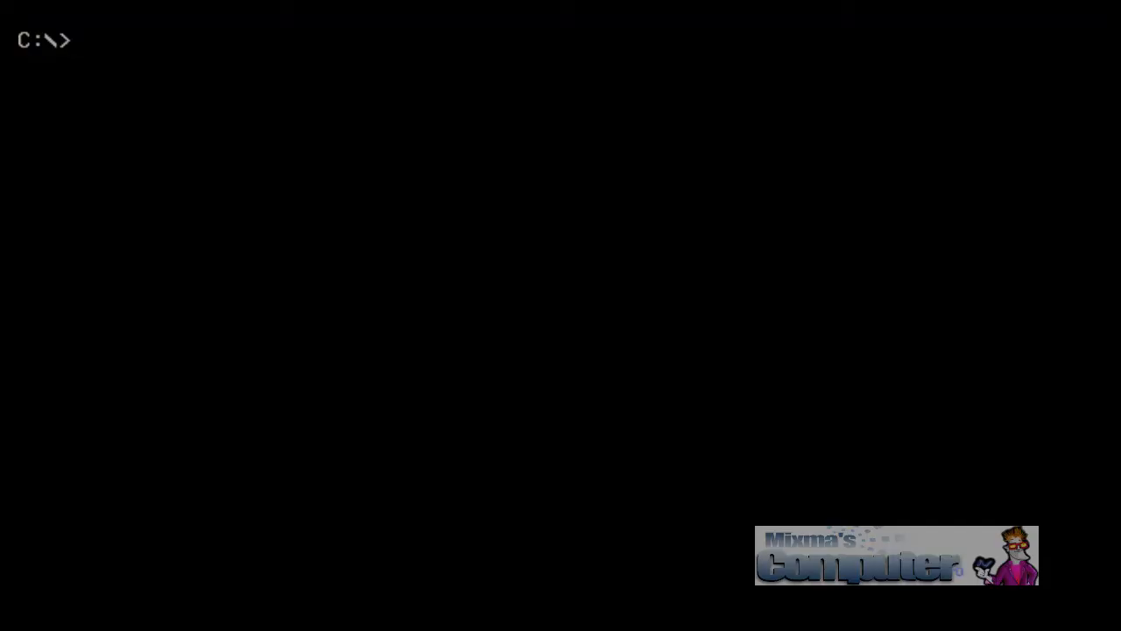